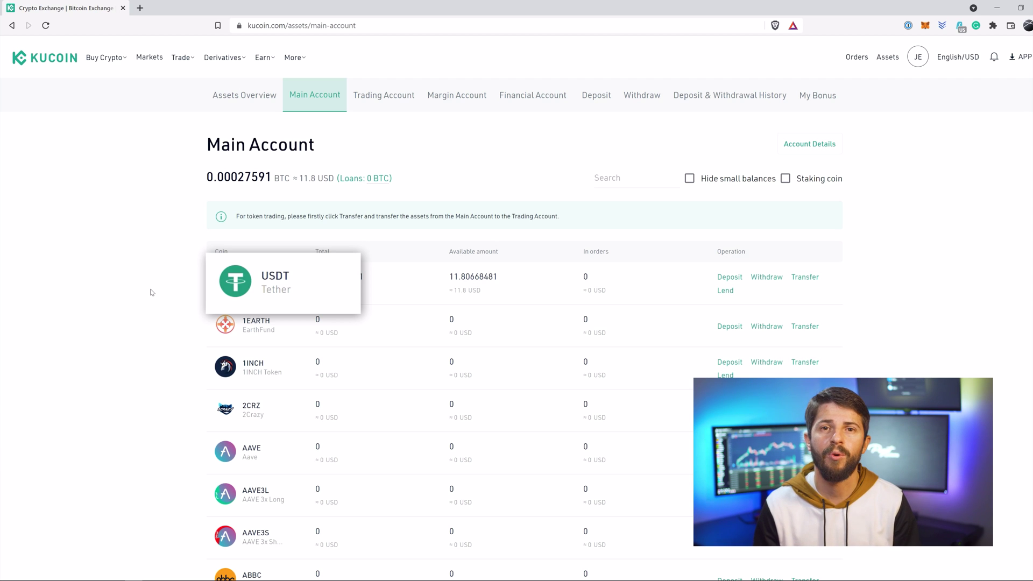
- Transfer the whole 11.80668481 USDT from the Main Account to the Trading Account
{"action": "left_click", "coordinate": [803, 279]}
{"action": "left_click", "coordinate": [627, 330]}
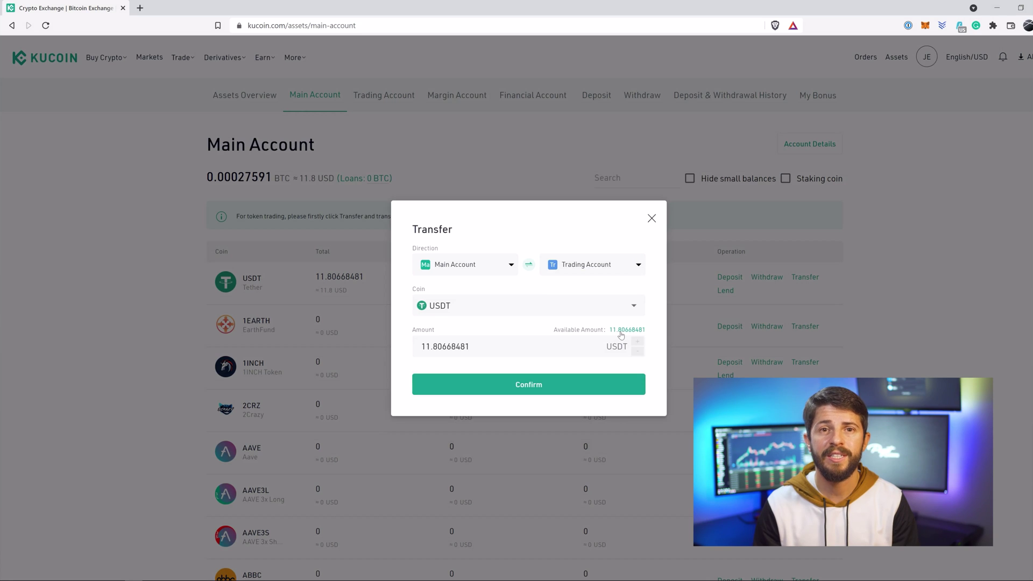
{"action": "left_click", "coordinate": [547, 386]}
- Find ROSE in the Trading Account and open the ROSE/USDT spot trading page
{"action": "left_click", "coordinate": [383, 95]}
{"action": "left_click", "coordinate": [716, 178]}
{"action": "type", "text": "rose"}
{"action": "mouse_move", "coordinate": [728, 284]}
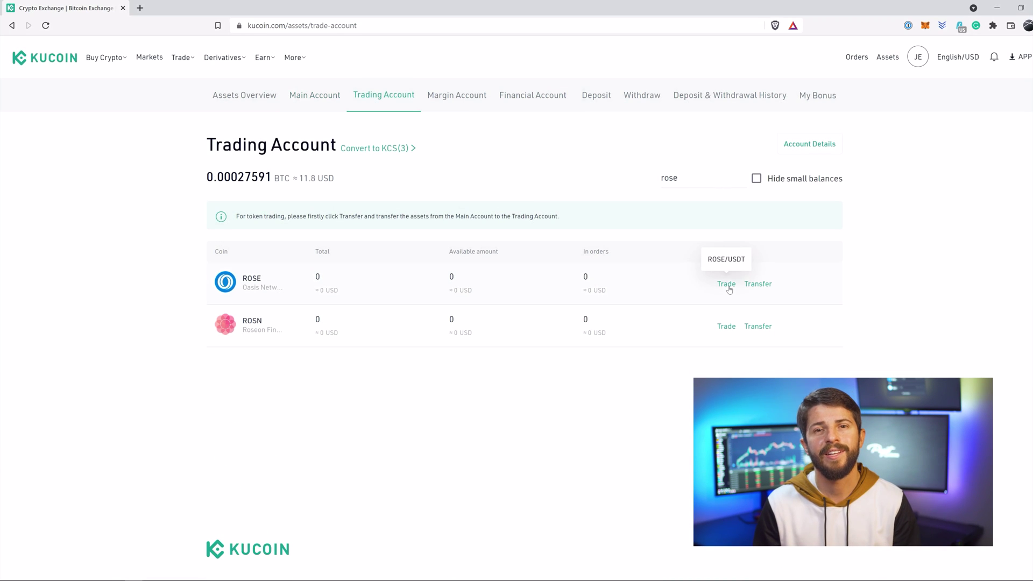
{"action": "left_click", "coordinate": [726, 259]}
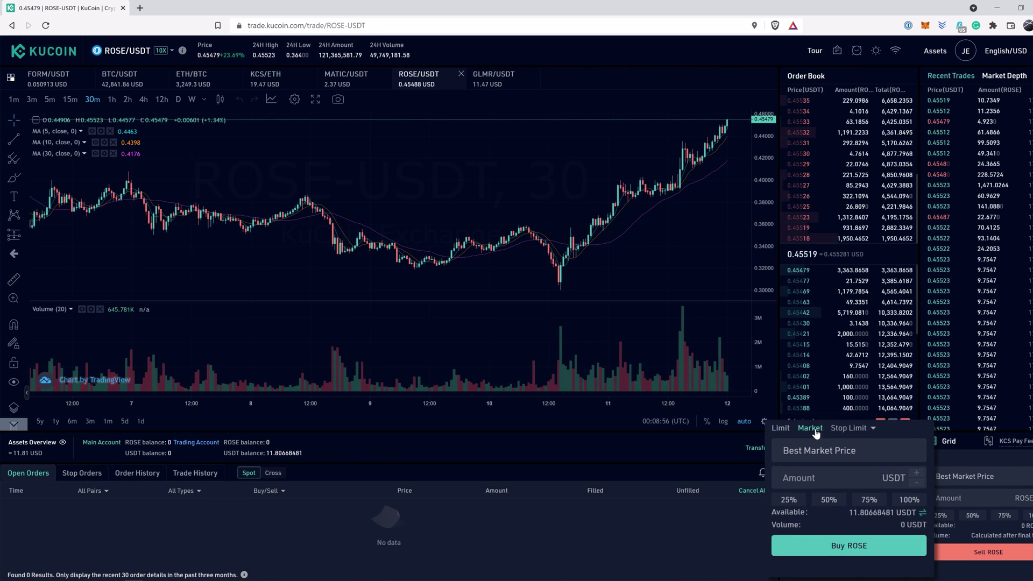
- Market-buy ROSE with 100% of the USDT (25.8844295 ROSE), then start a ROSE transfer to Main
{"action": "left_click", "coordinate": [921, 484]}
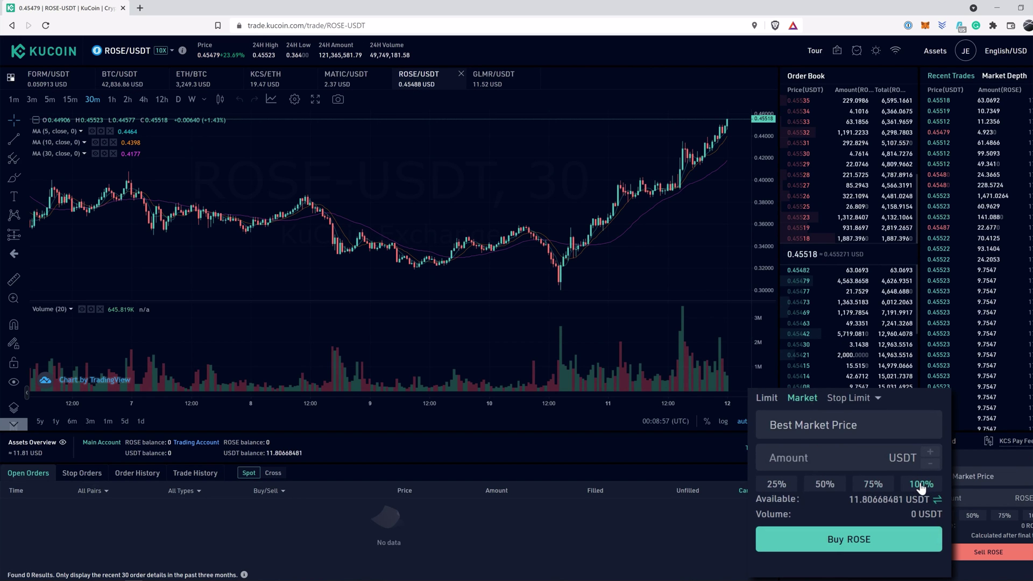
{"action": "left_click", "coordinate": [863, 542]}
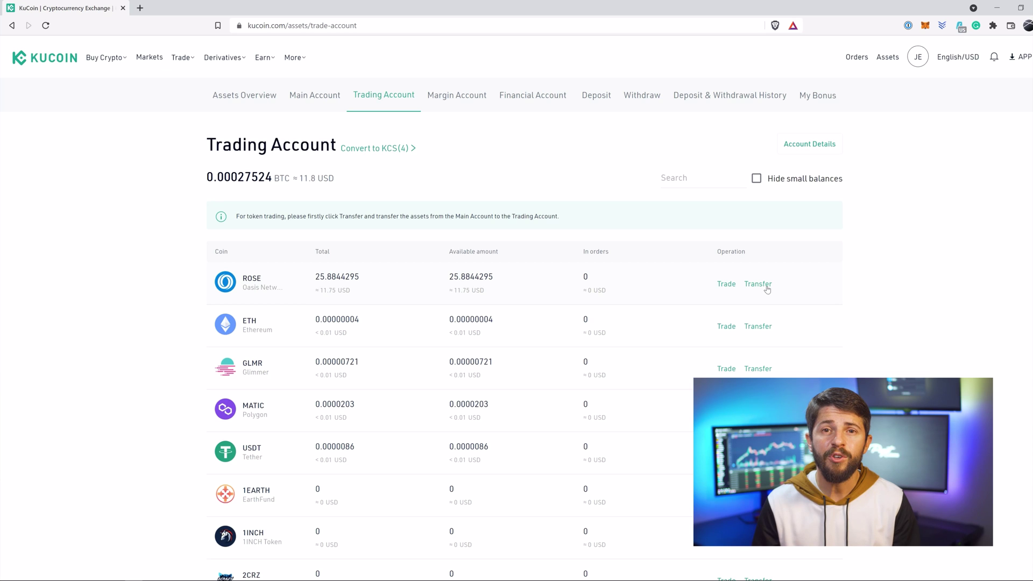
{"action": "left_click", "coordinate": [764, 286]}
- Fill in the full 25.88442950 ROSE and confirm the Trading-to-Main Account transfer
{"action": "left_click", "coordinate": [624, 330]}
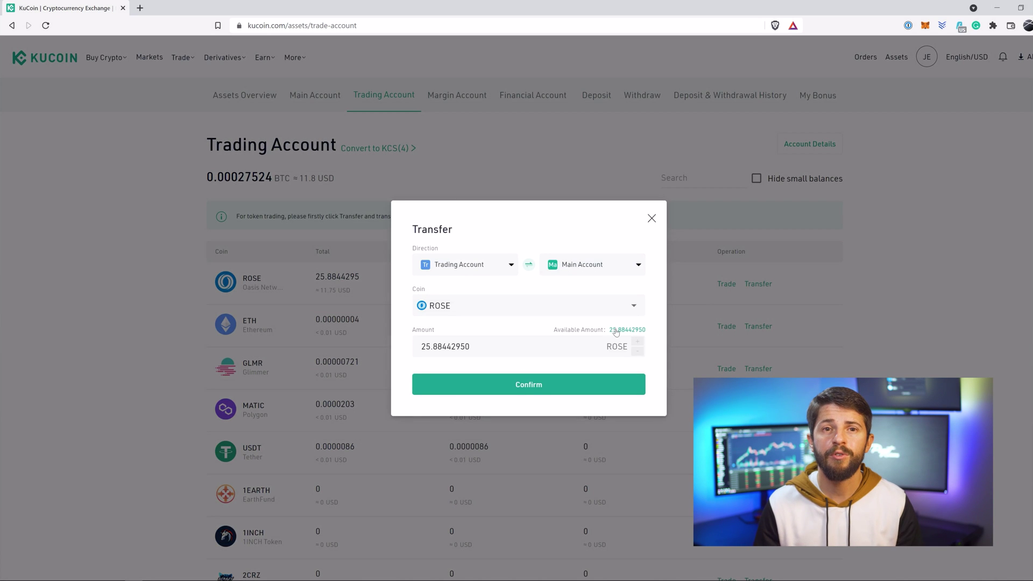
{"action": "left_click", "coordinate": [550, 387]}
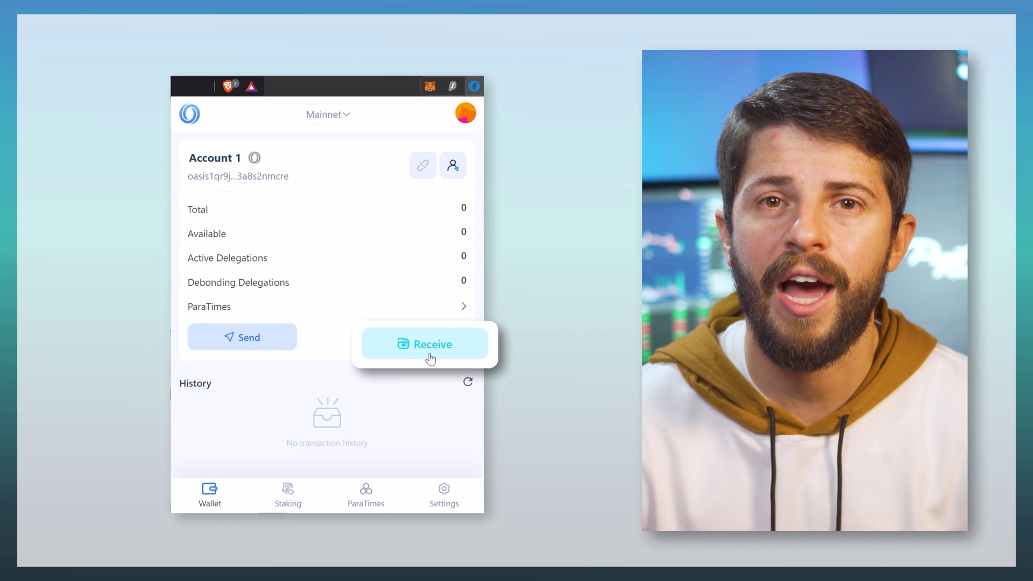
- Copy the Oasis Wallet receive address and open KuCoin's ROSE withdrawal page
{"action": "left_click", "coordinate": [430, 355]}
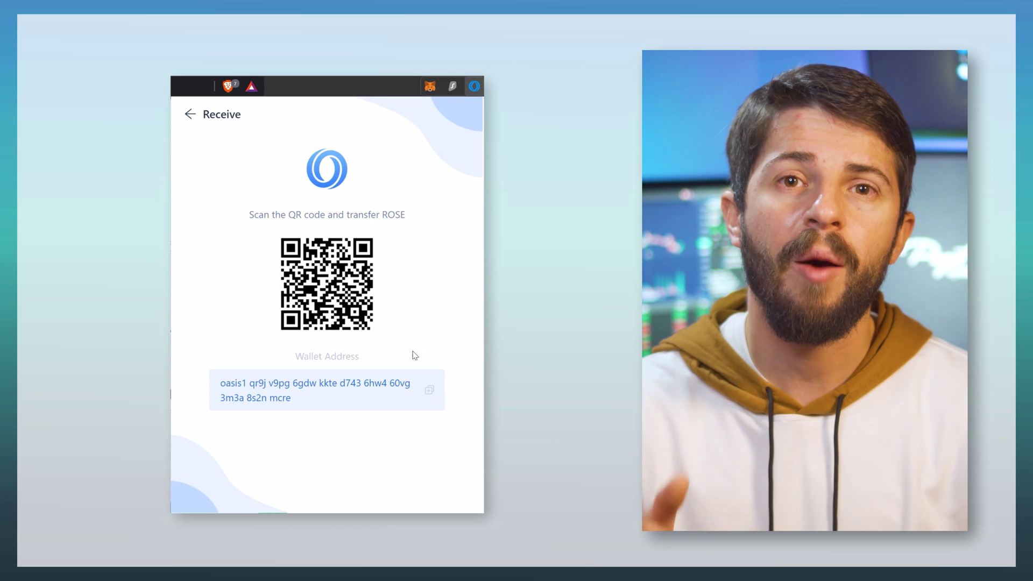
{"action": "left_click", "coordinate": [404, 398]}
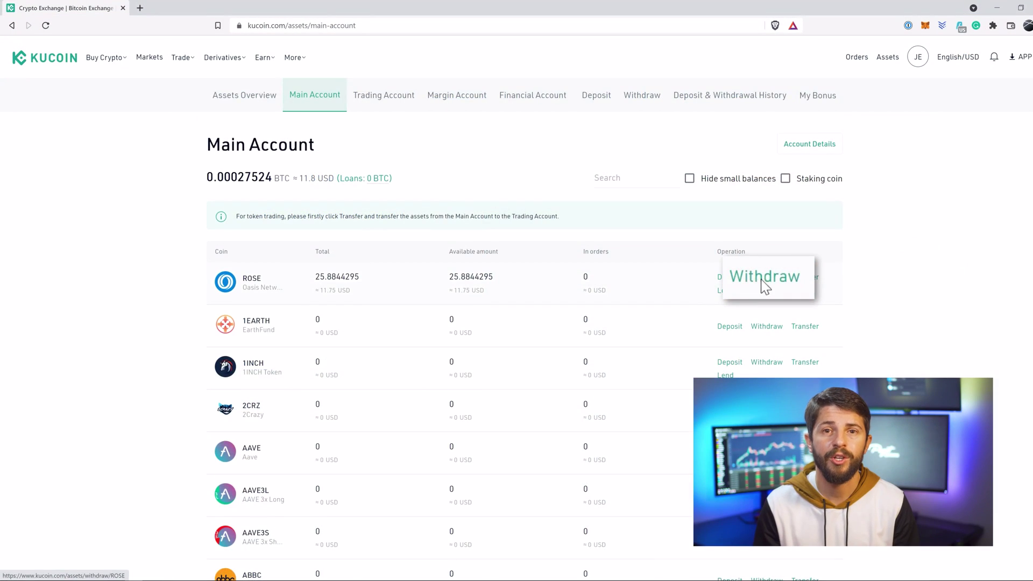
{"action": "left_click", "coordinate": [765, 286]}
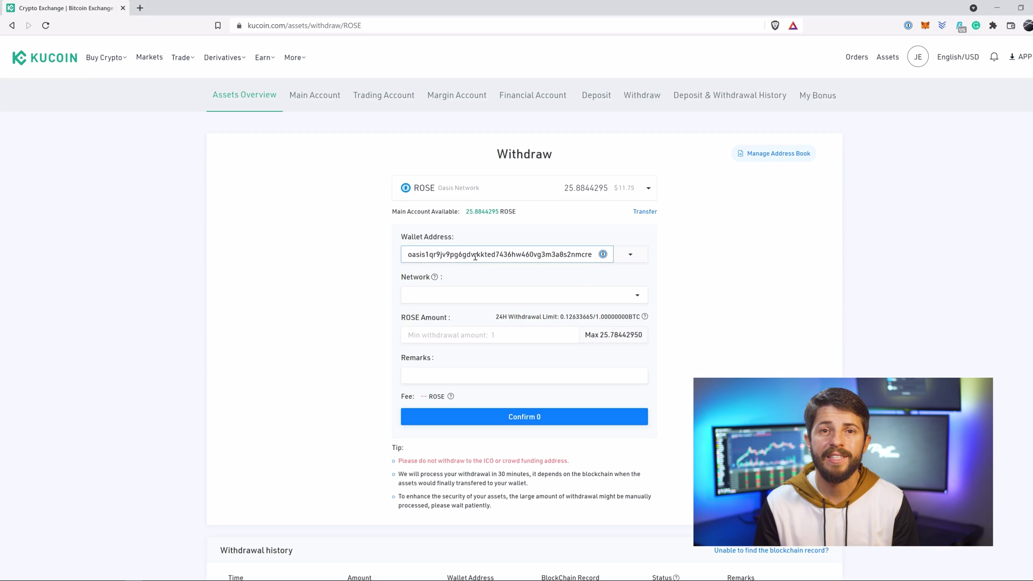
- Withdraw the maximum 25.7844295 ROSE over the OASIS network to the Oasis Wallet address
{"action": "left_click", "coordinate": [621, 300]}
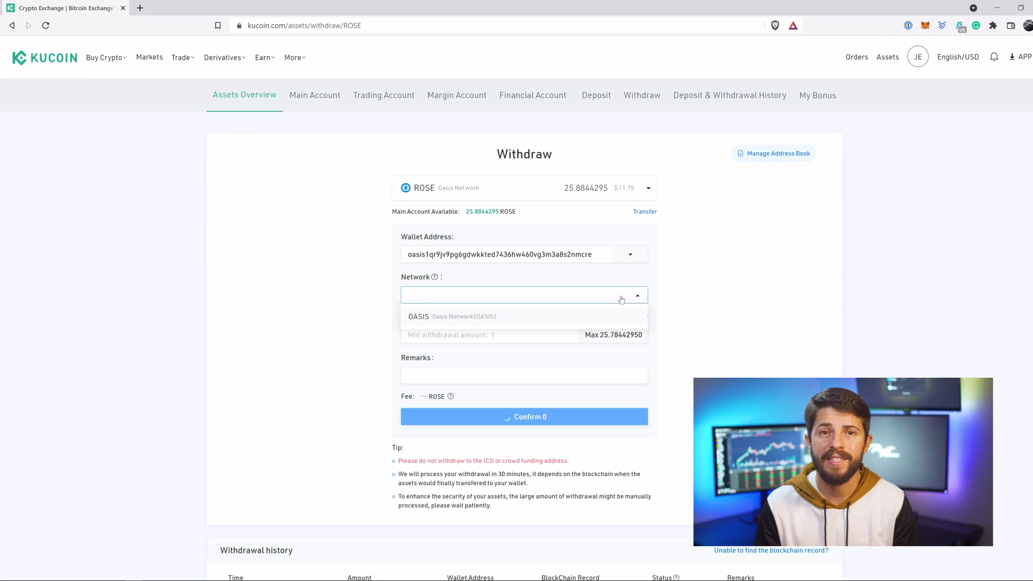
{"action": "left_click", "coordinate": [481, 316]}
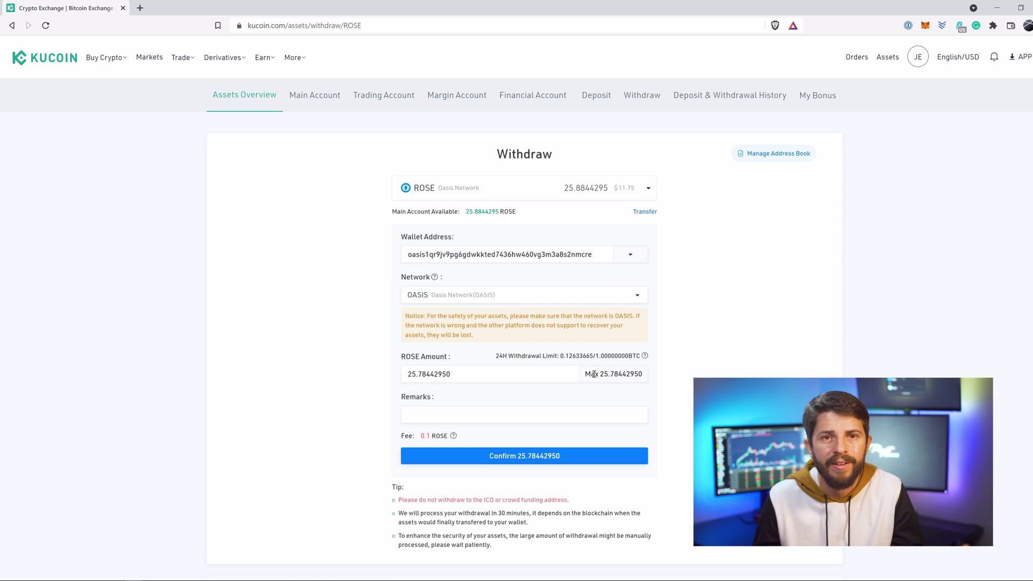
{"action": "left_click", "coordinate": [574, 459]}
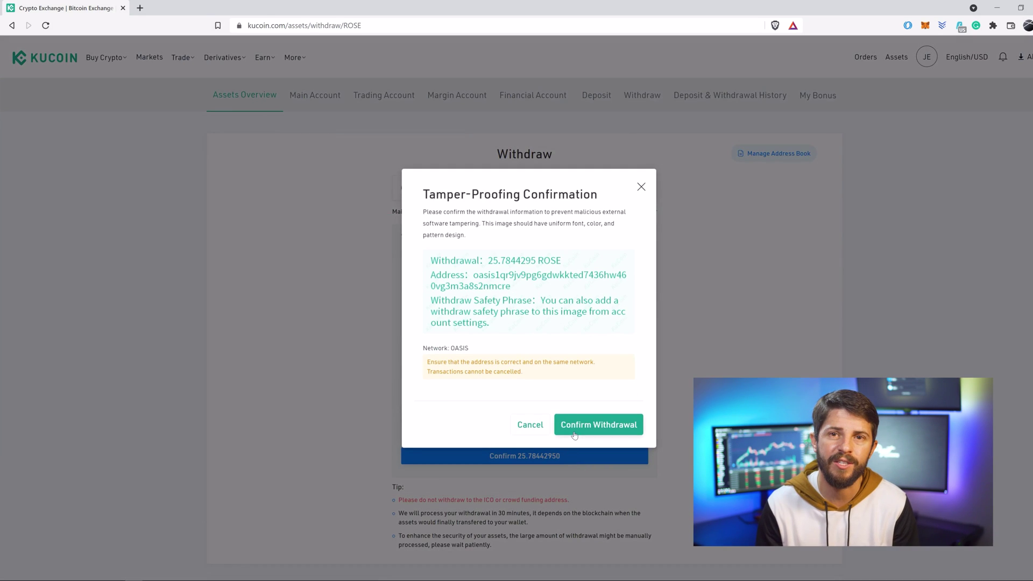
{"action": "left_click", "coordinate": [574, 425]}
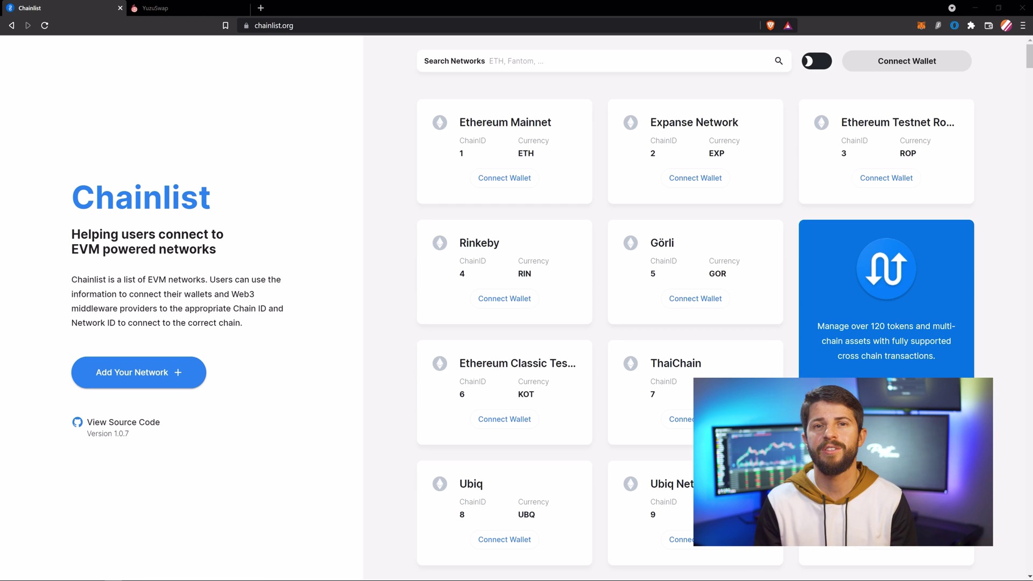
- Connect MetaMask to Chainlist and add Emerald Paratime Mainnet (chain ID 42262) after searching 'emerald'
{"action": "left_click", "coordinate": [896, 65]}
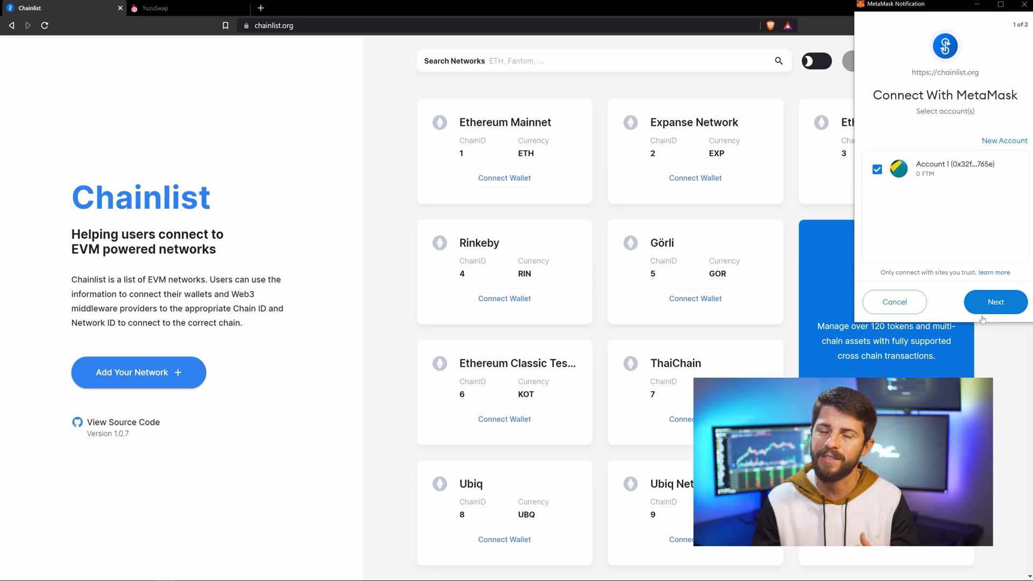
{"action": "left_click", "coordinate": [557, 57]}
{"action": "type", "text": "emerald"}
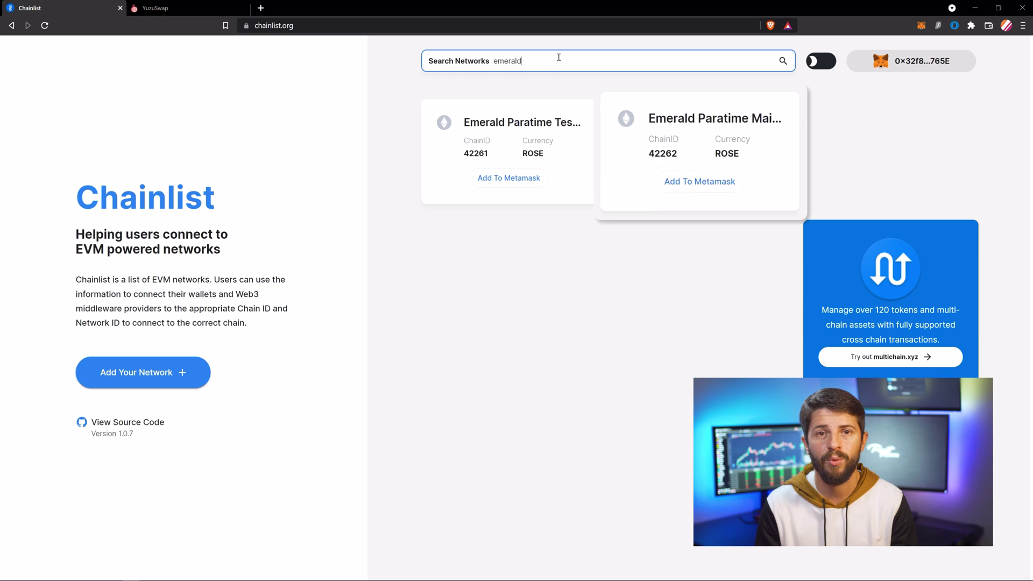
{"action": "left_click", "coordinate": [699, 188]}
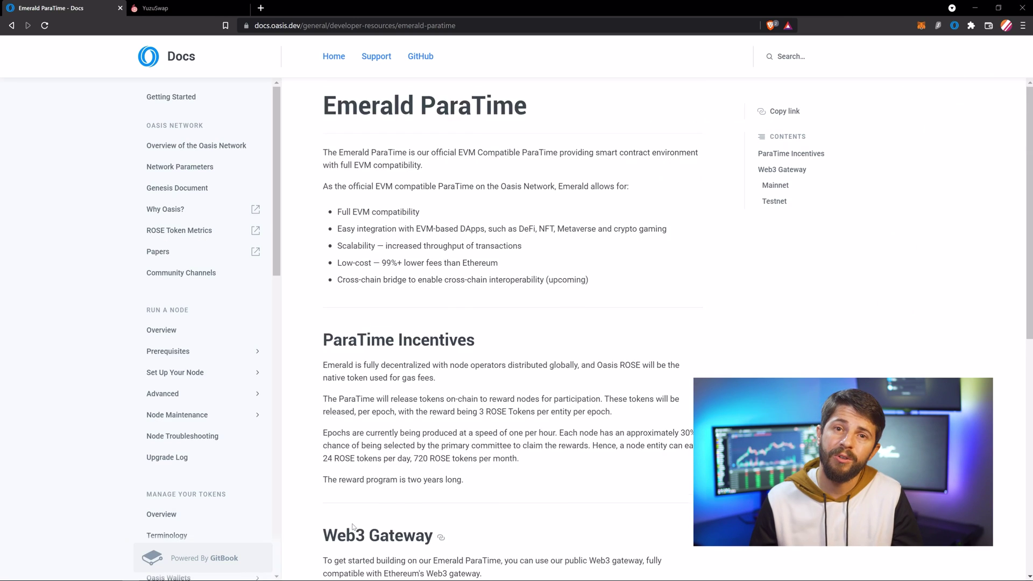
- Check MetaMask's 0 ROSE on Emerald, then view Oasis Wallet's 25.7844295 ROSE and its ParaTimes
{"action": "left_click", "coordinate": [922, 26]}
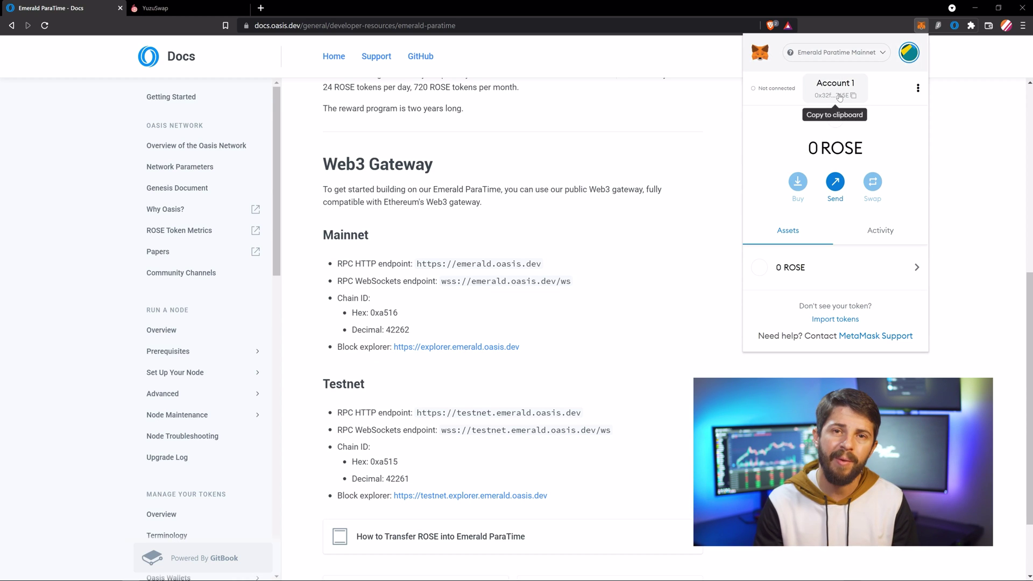
{"action": "left_click", "coordinate": [954, 25]}
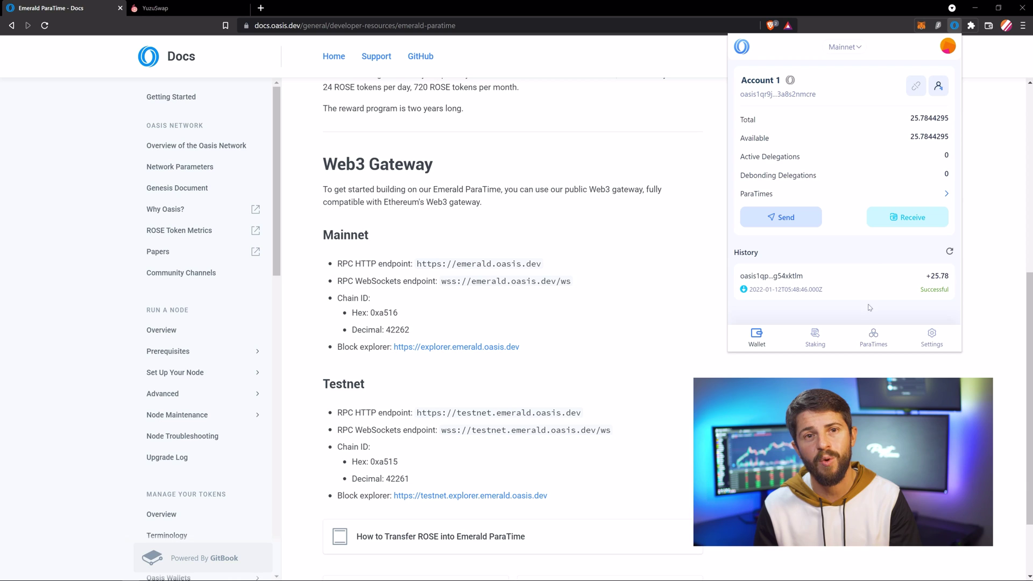
{"action": "left_click", "coordinate": [876, 339]}
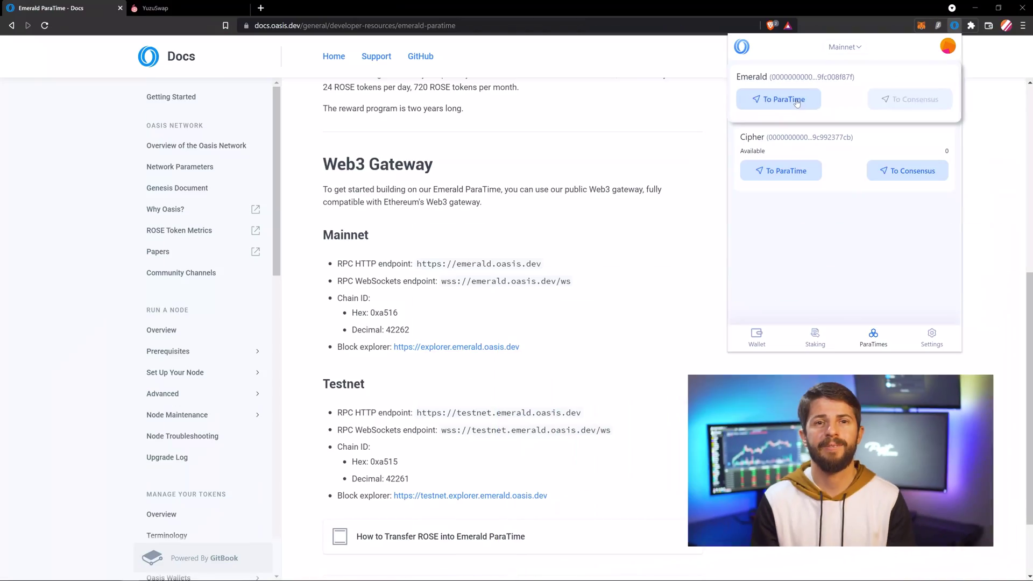
- Deposit 25.7844 ROSE from Oasis Wallet into Emerald ParaTime to the MetaMask address
{"action": "left_click", "coordinate": [793, 105]}
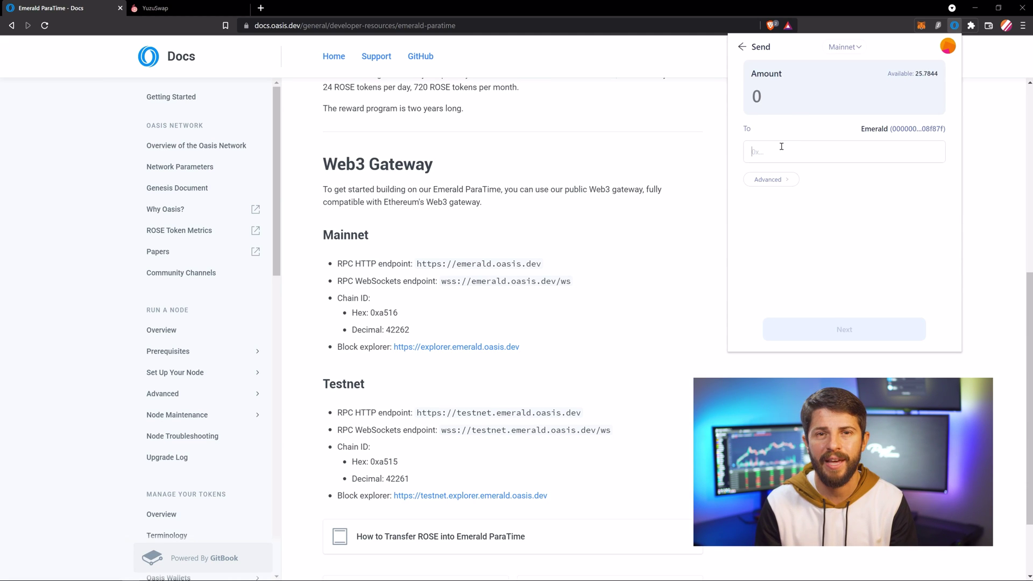
{"action": "left_click", "coordinate": [781, 147]}
{"action": "key", "text": "ctrl+v"}
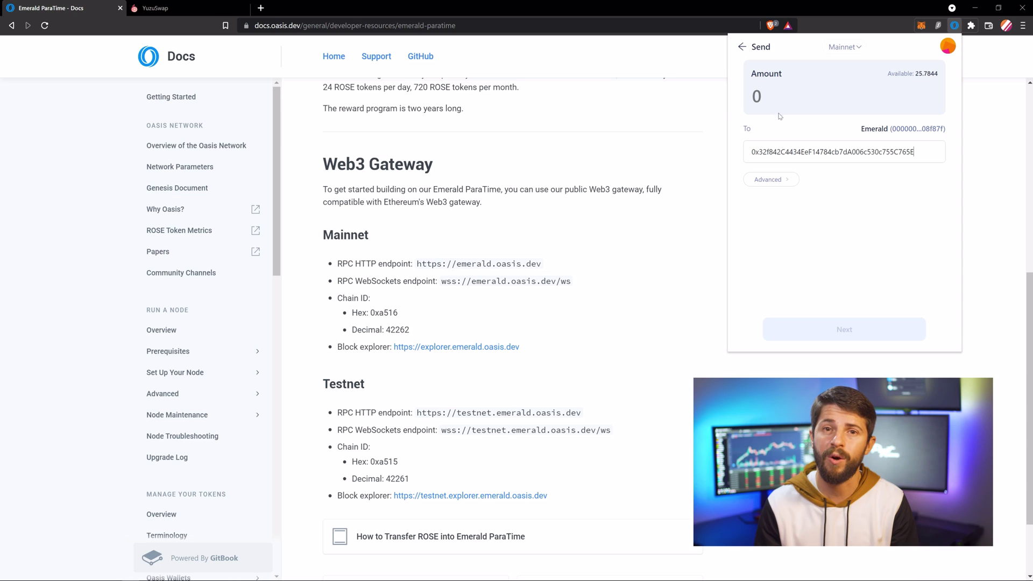
{"action": "type", "text": "25"}
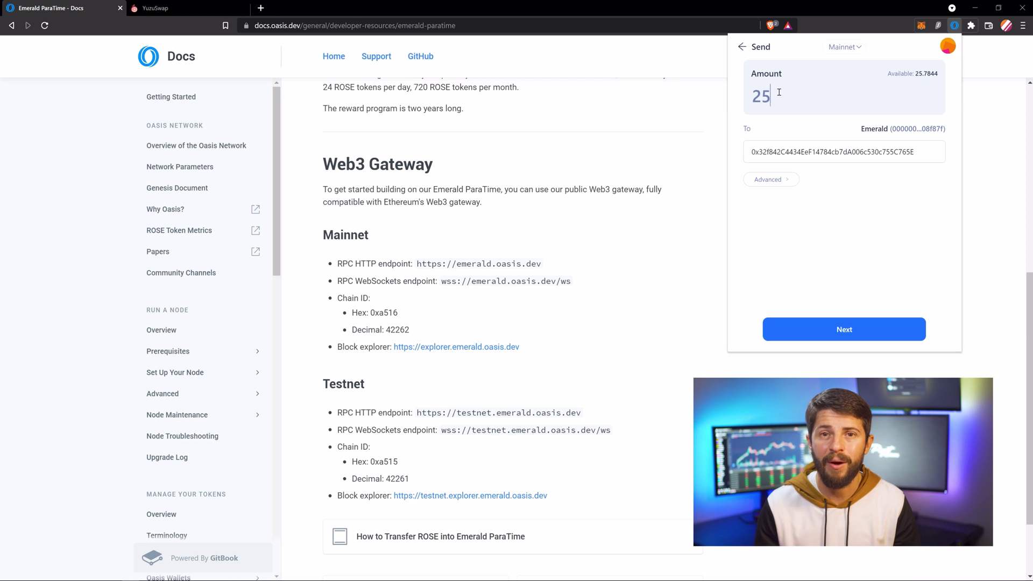
{"action": "type", "text": ".7844"}
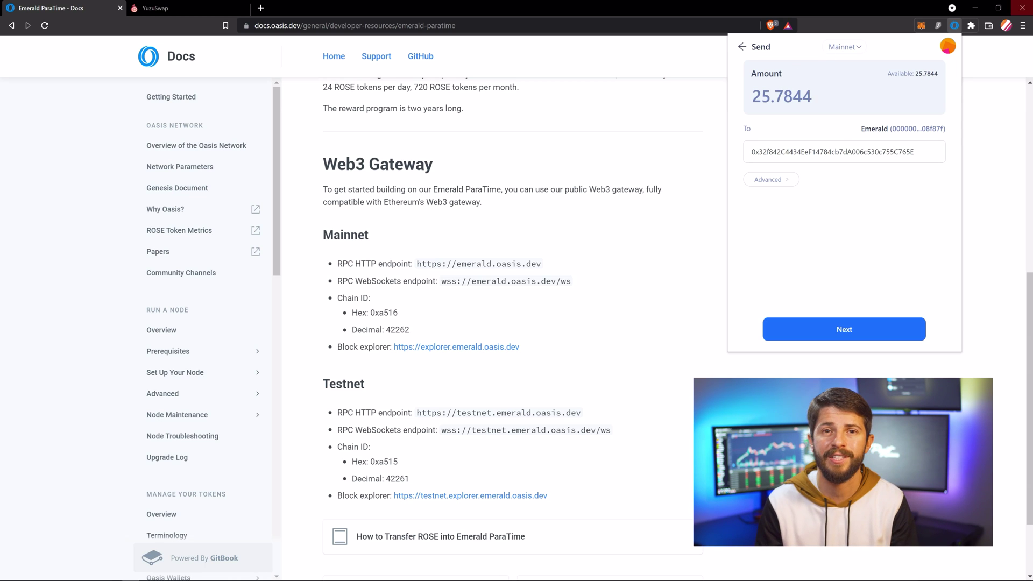
{"action": "left_click", "coordinate": [790, 327]}
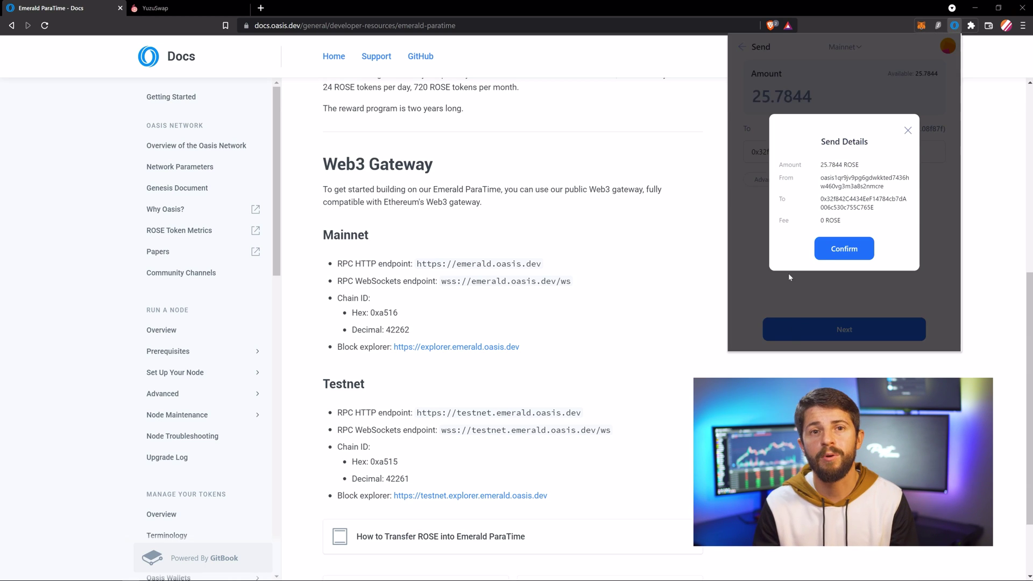
{"action": "left_click", "coordinate": [828, 252]}
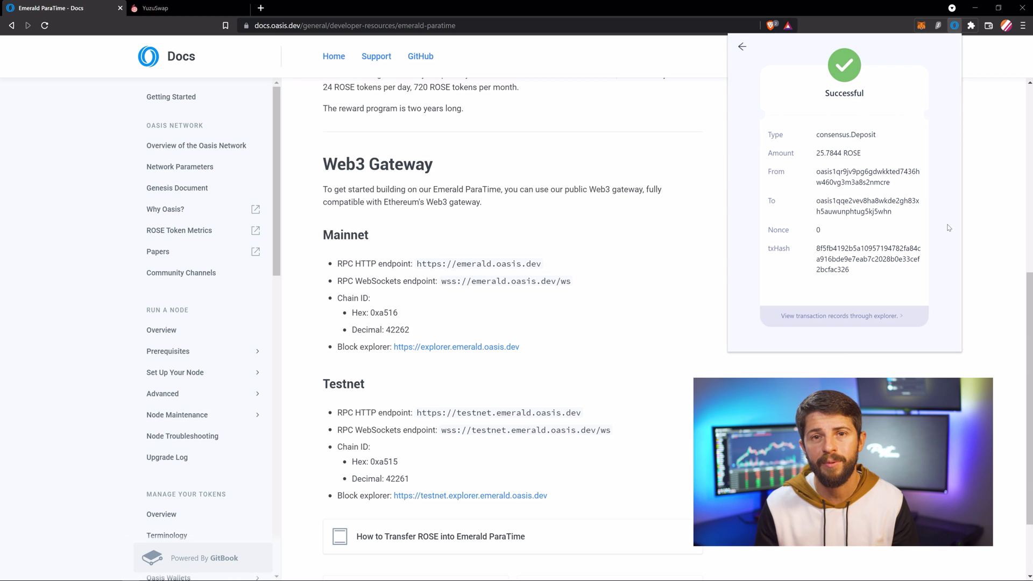
{"action": "left_click", "coordinate": [921, 26]}
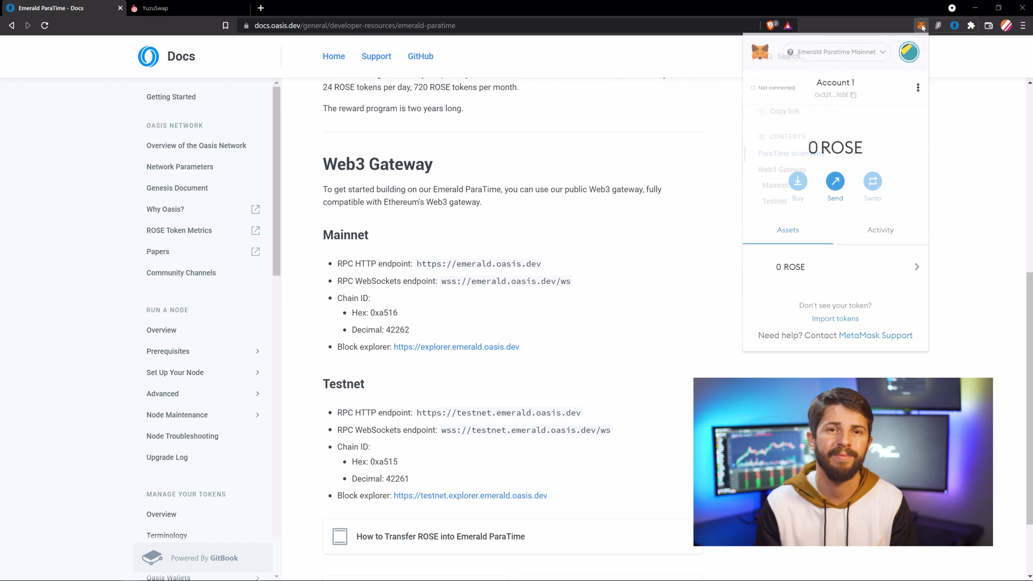